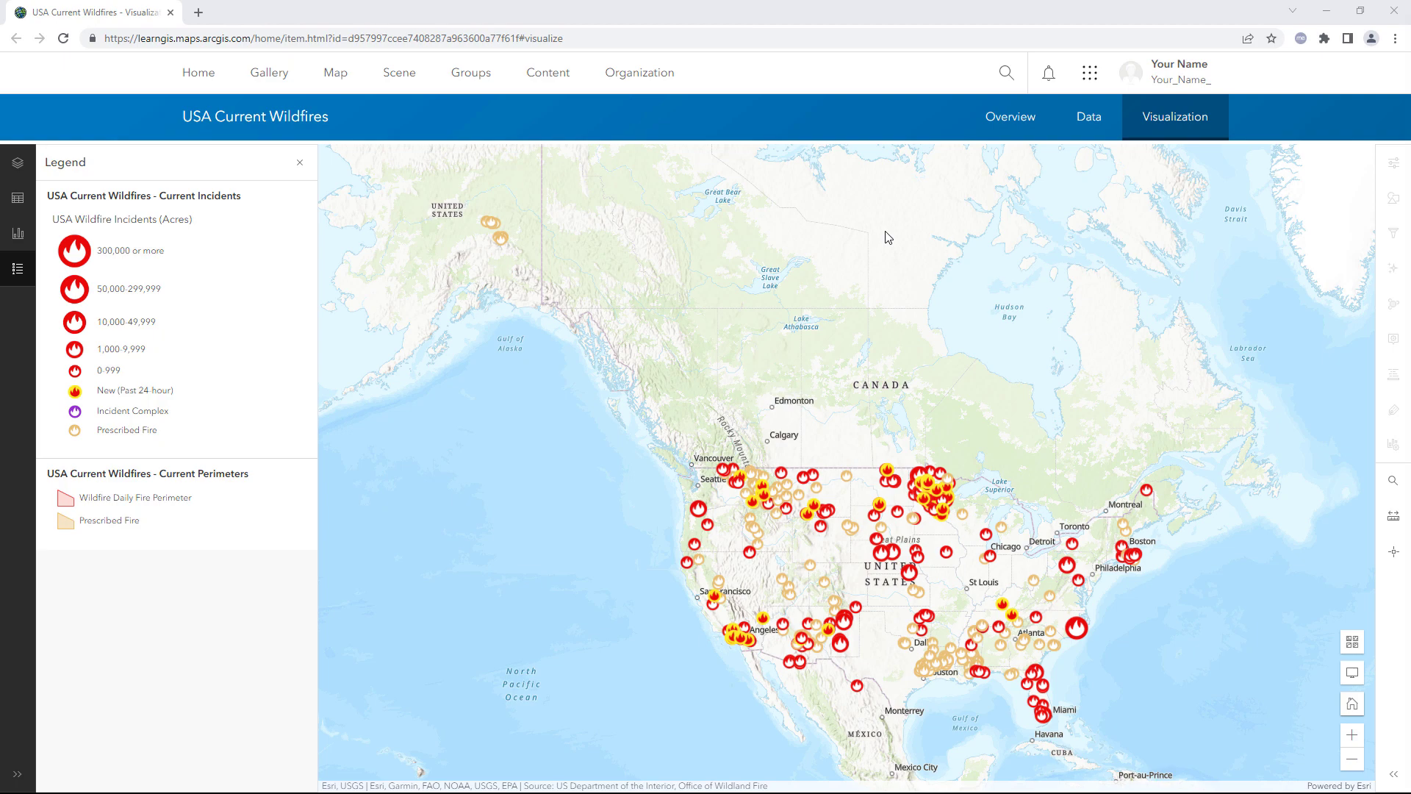
- Open the USA Current Wildfires Overview and read through its description, Layers and Terms of Use
click(999, 124)
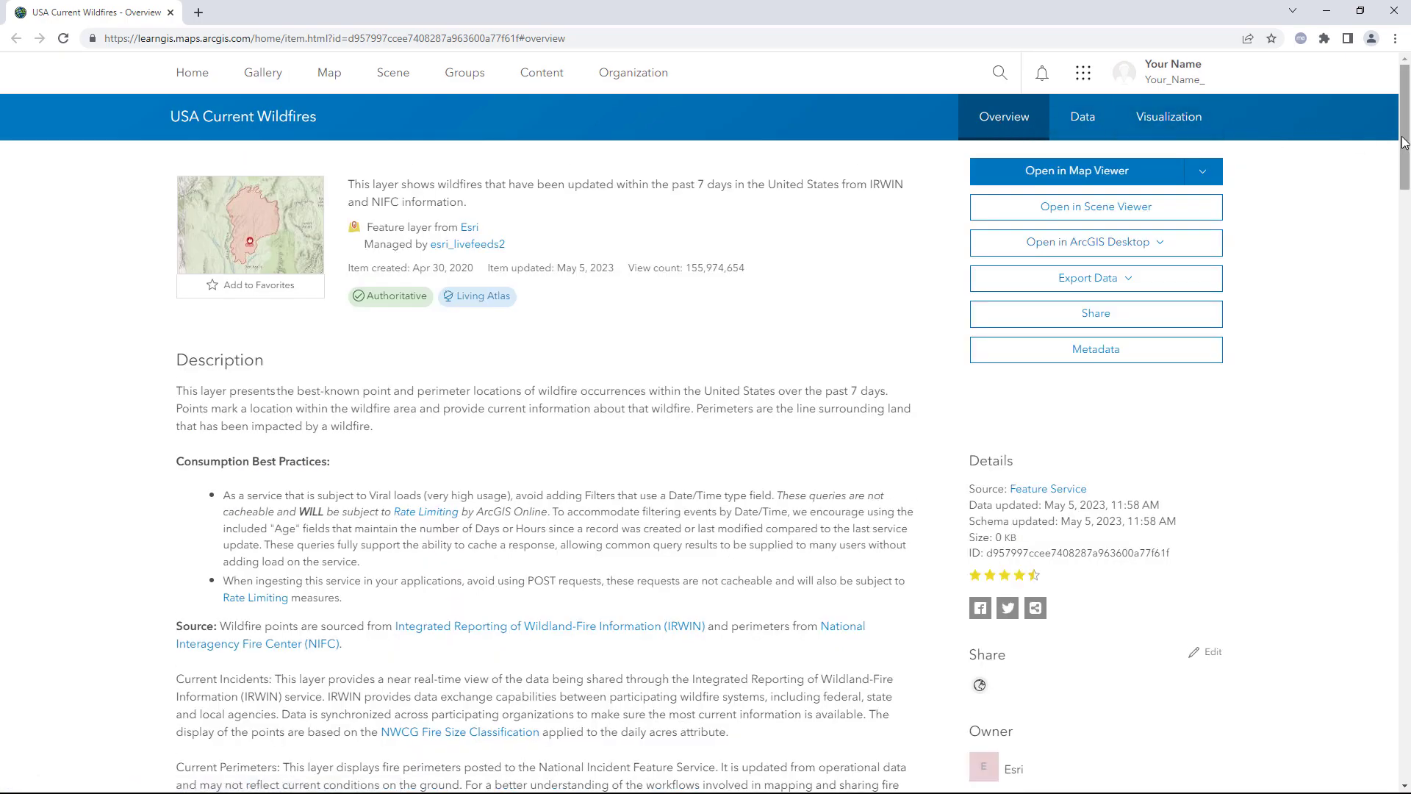
drag(1404, 141, 1382, 470)
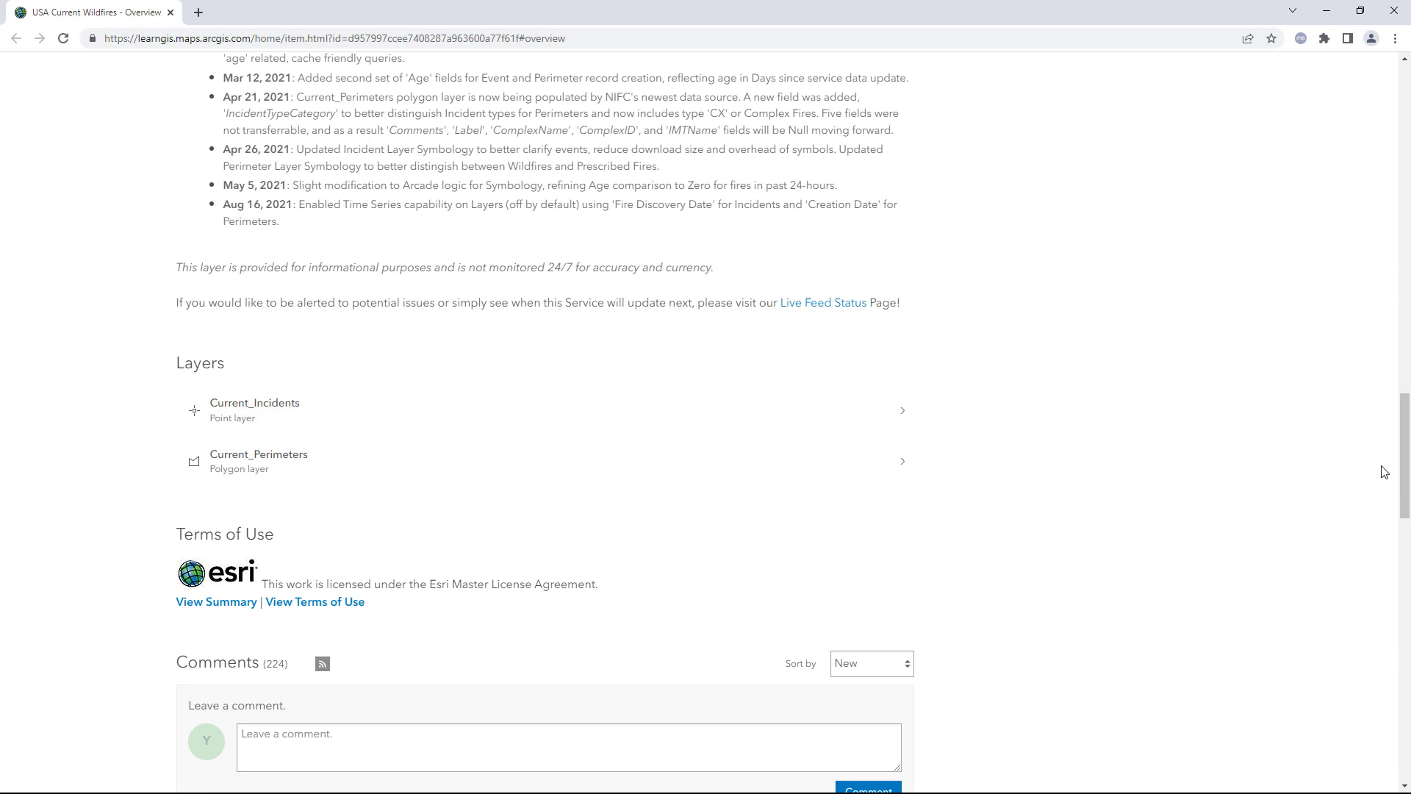
drag(1405, 436, 1406, 132)
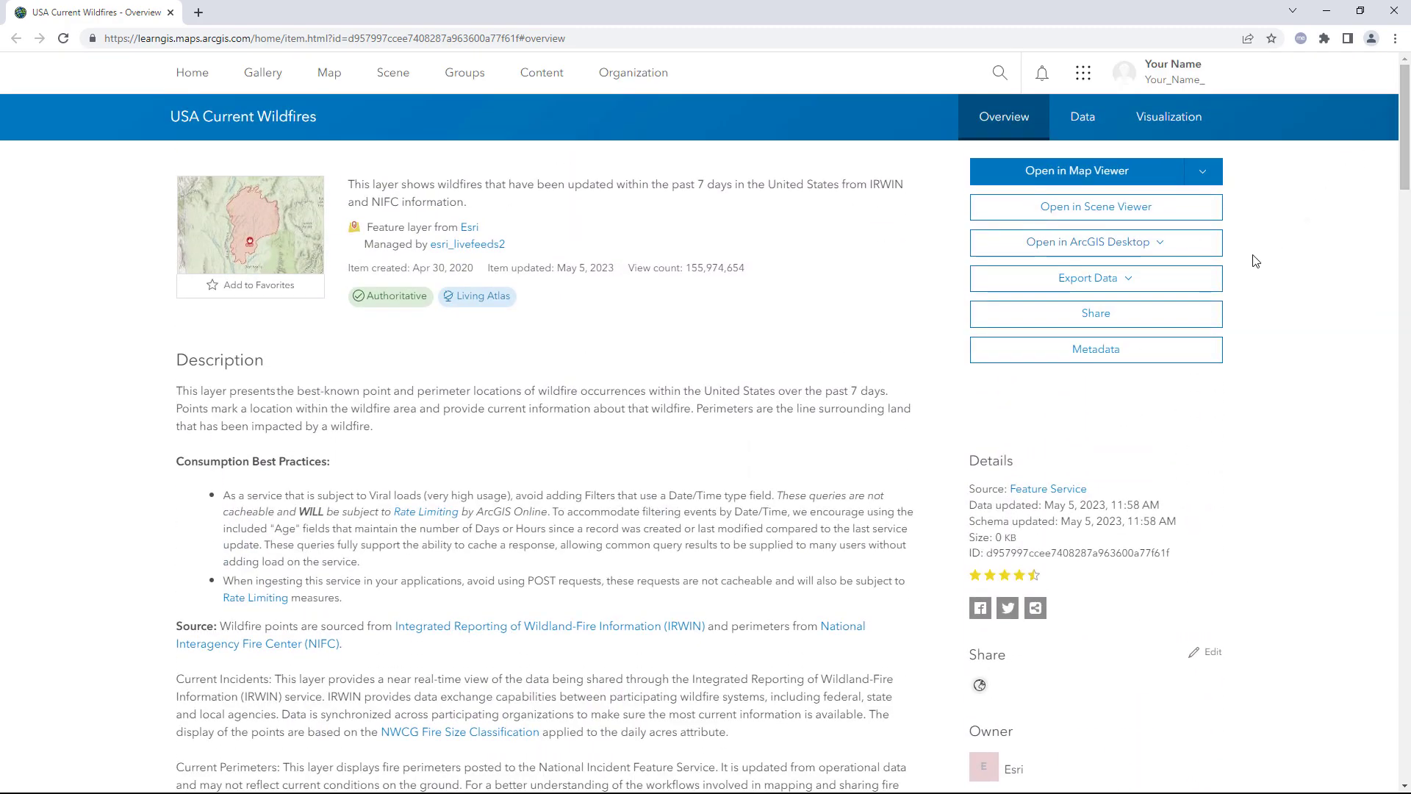
- Export the live layer to a shapefile titled 'USA Wildfires YN' with the summary 'May 5, 2023'
click(1198, 290)
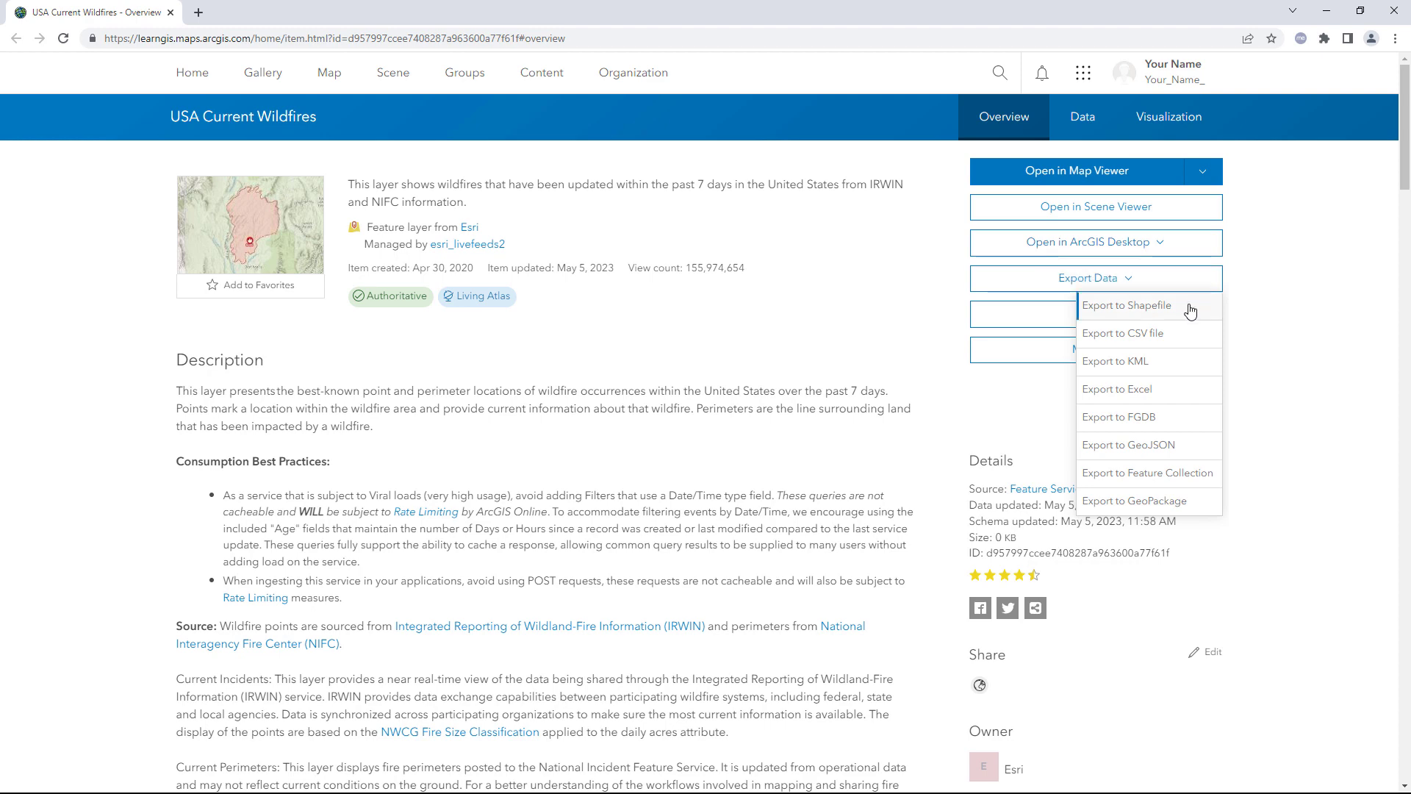
click(1190, 311)
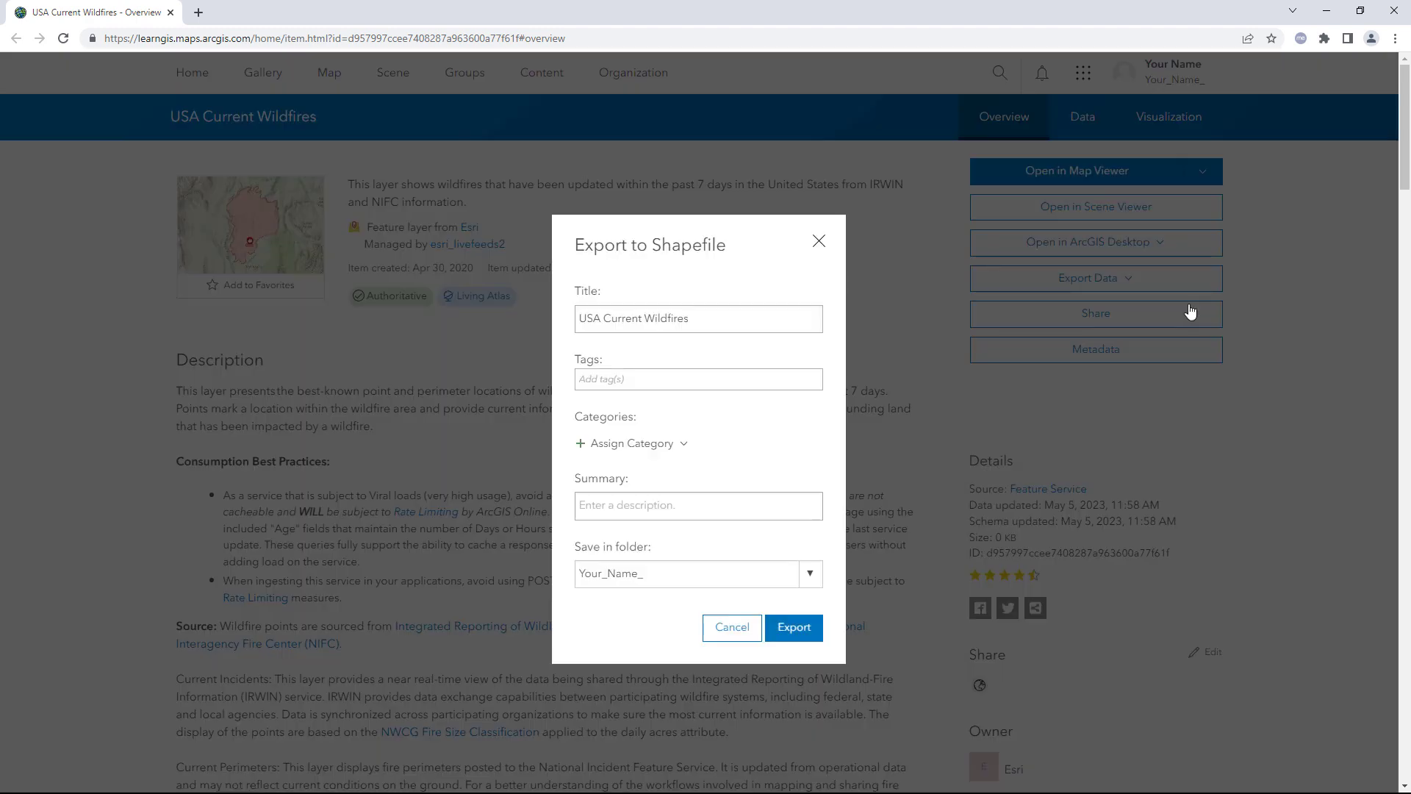
double_click(625, 317)
key(BackSpace)
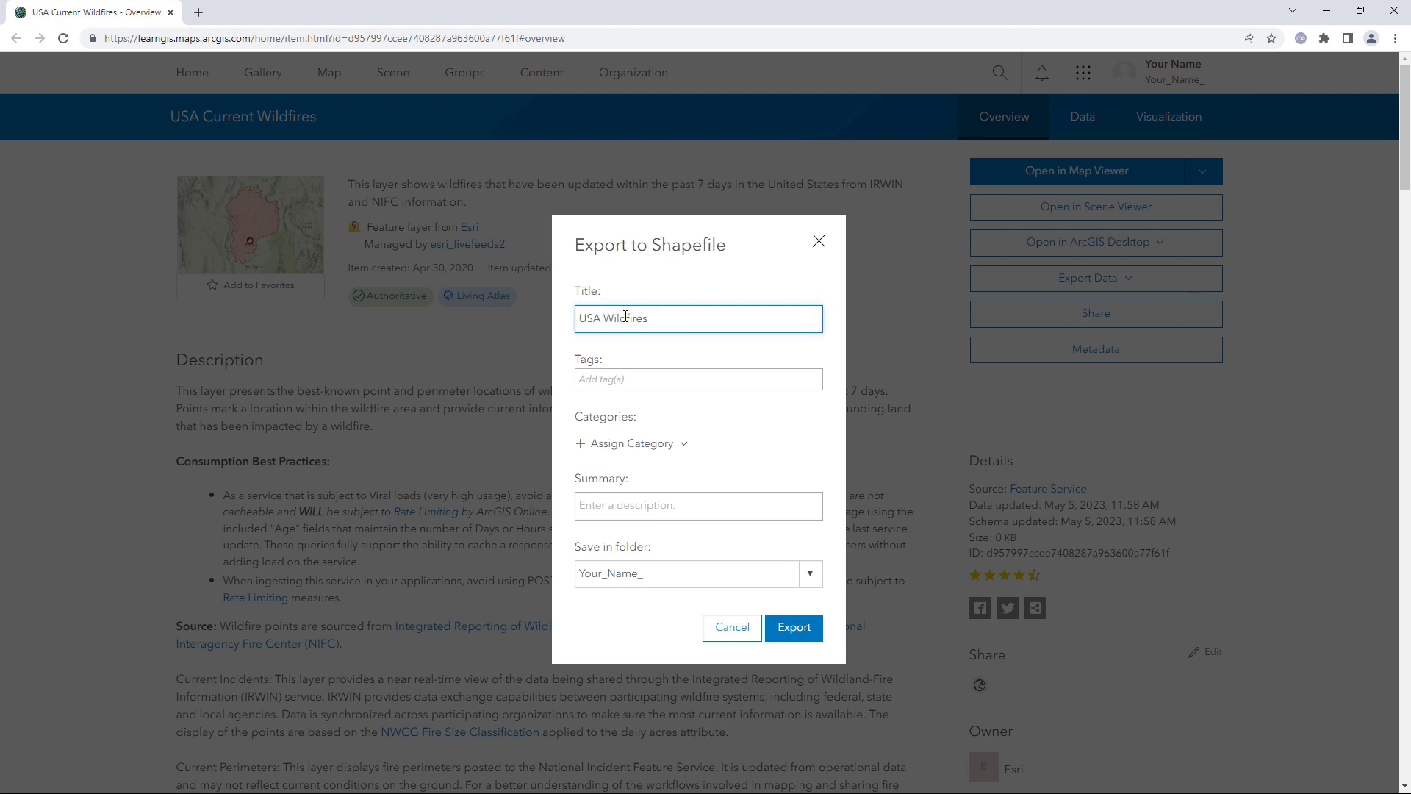
text(YN)
click(694, 506)
text(May 5, 2023)
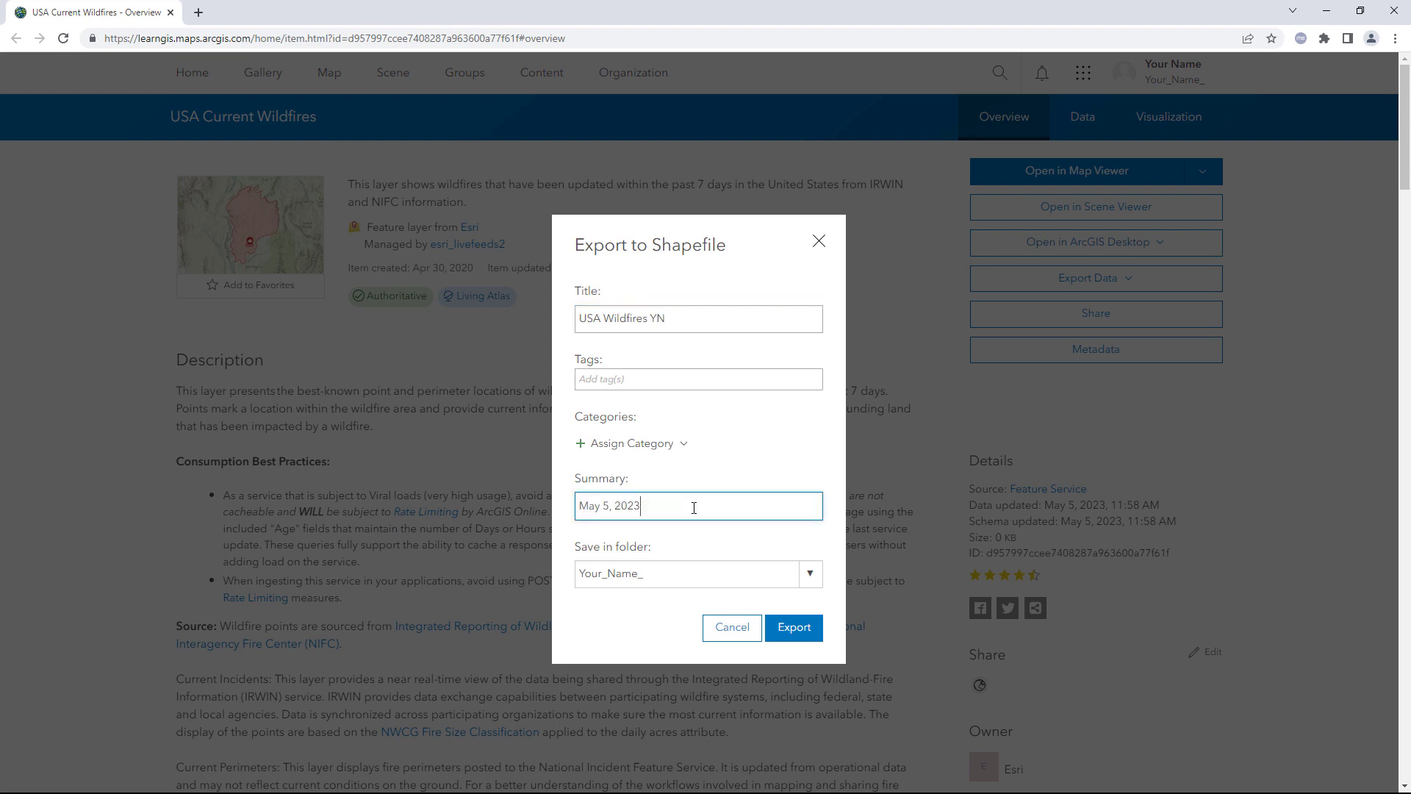
click(787, 627)
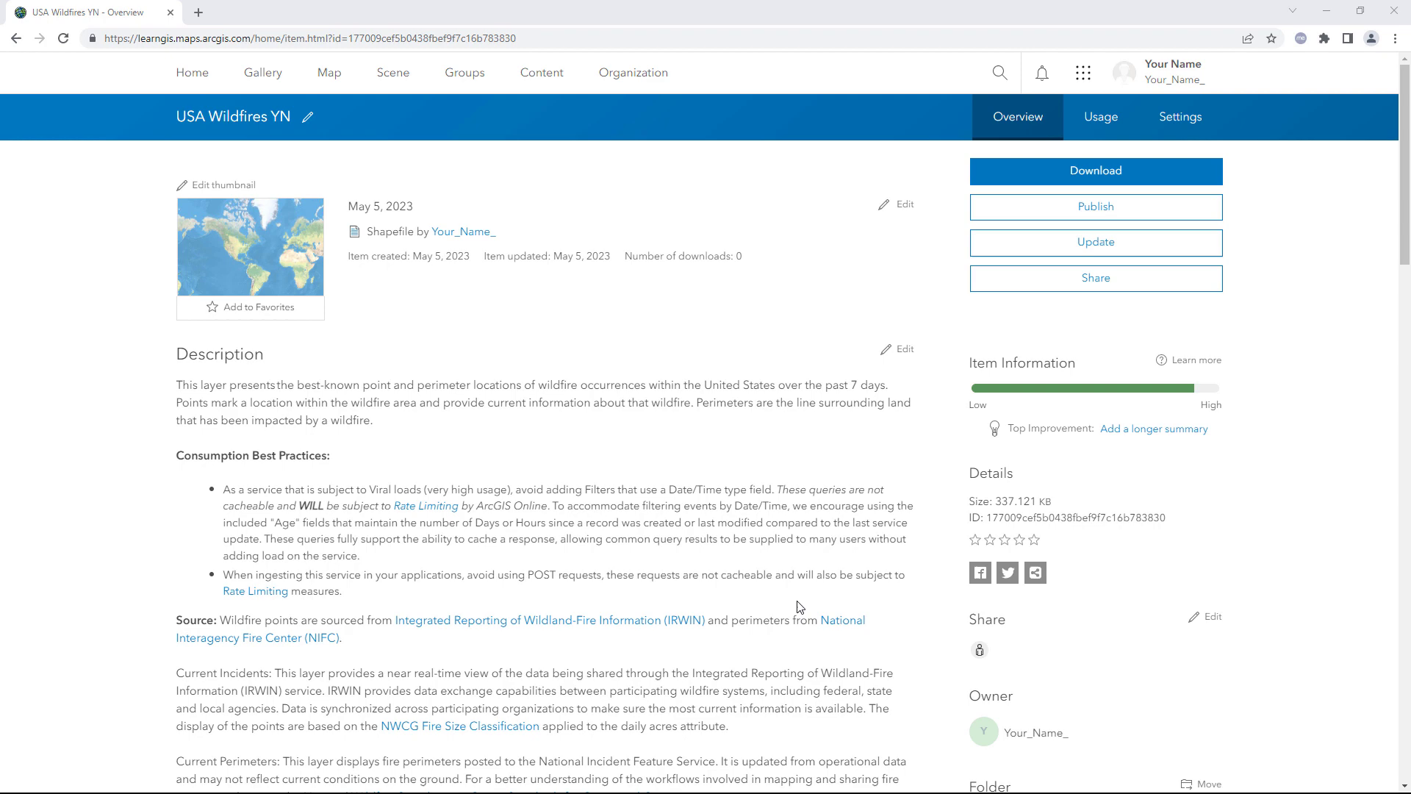
- Scroll the USA Wildfires YN shapefile page down to its Credits section and back up
scroll(800, 607, down, 8)
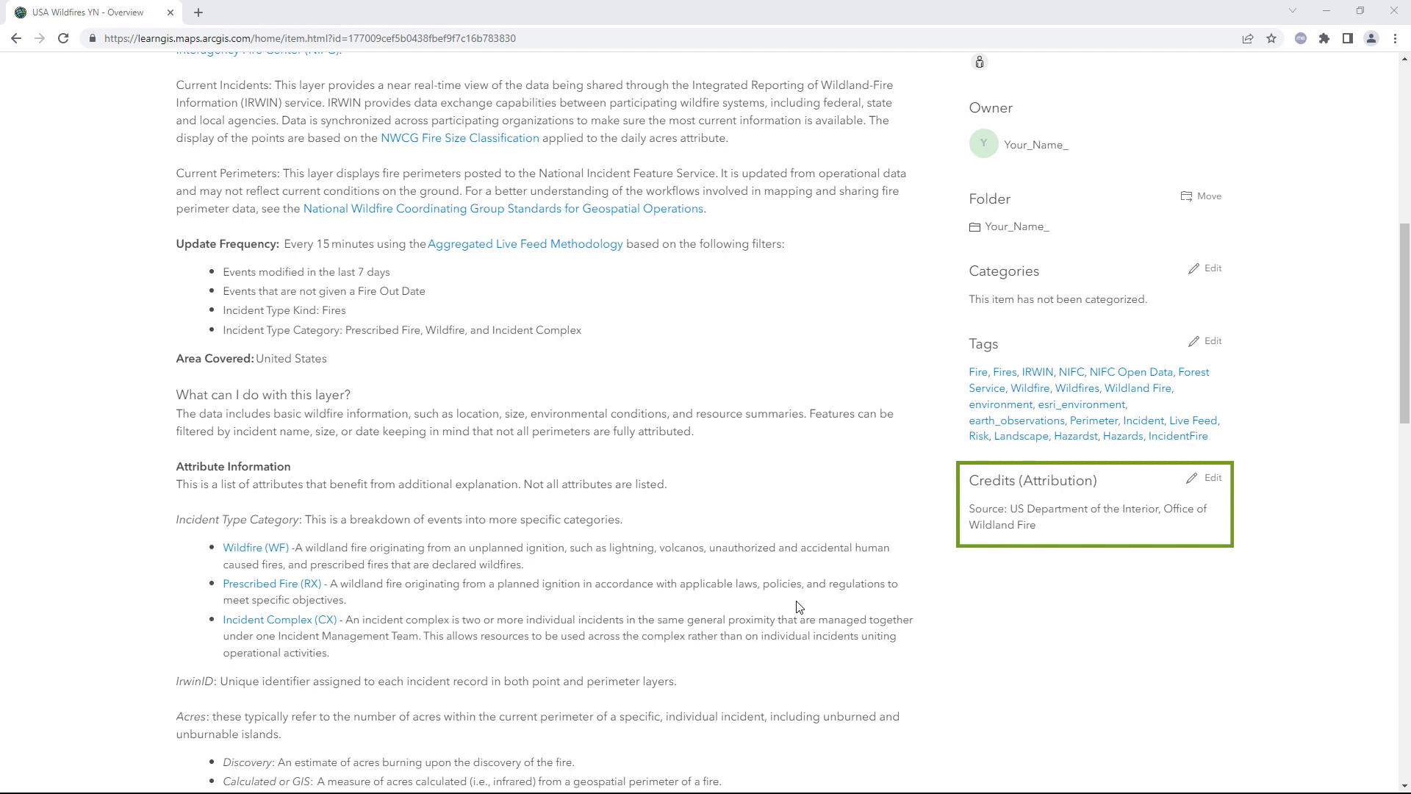
scroll(799, 606, up, 8)
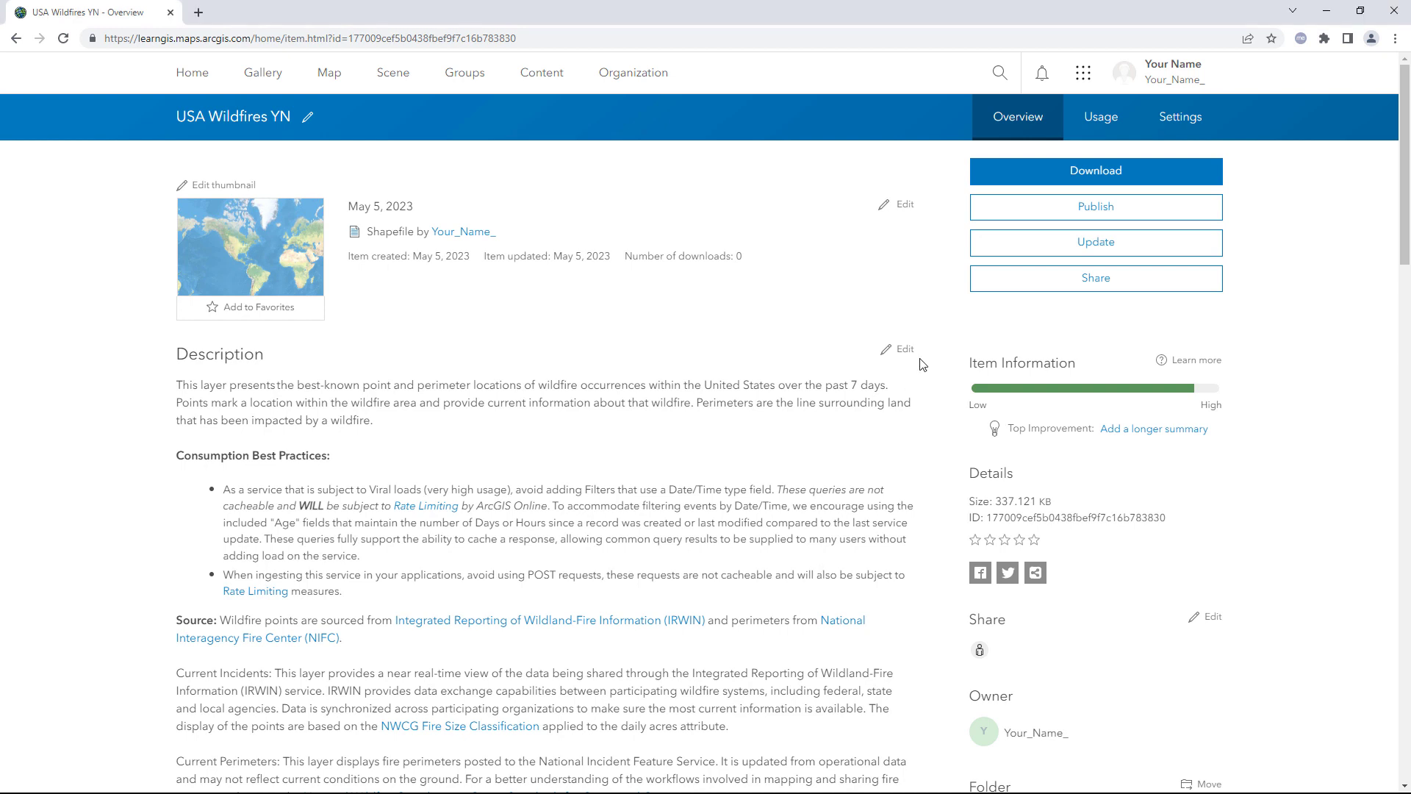
- Publish the shapefile as a hosted feature layer, pasting 'May 5, 2023' as its summary
click(1001, 215)
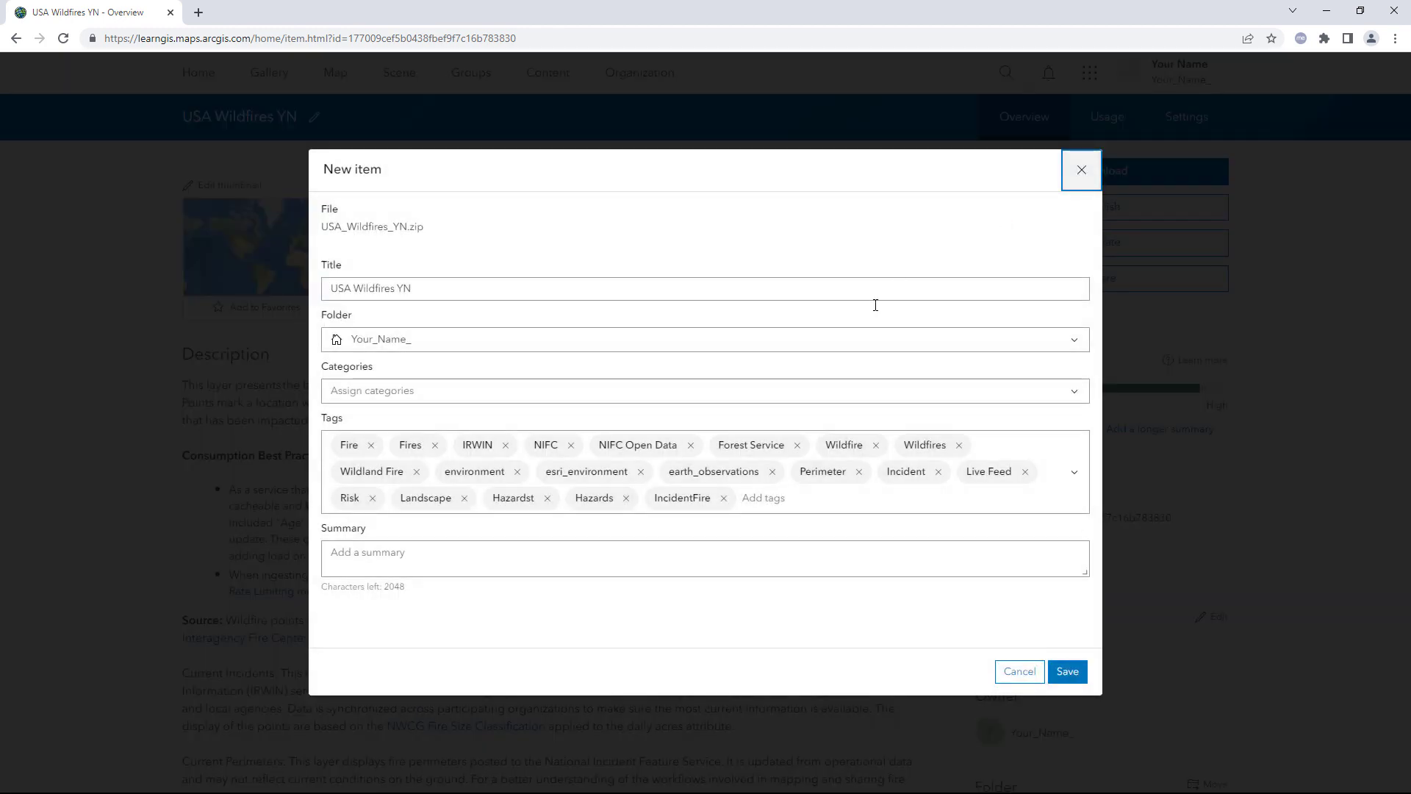
click(772, 549)
text(May 5, 2023)
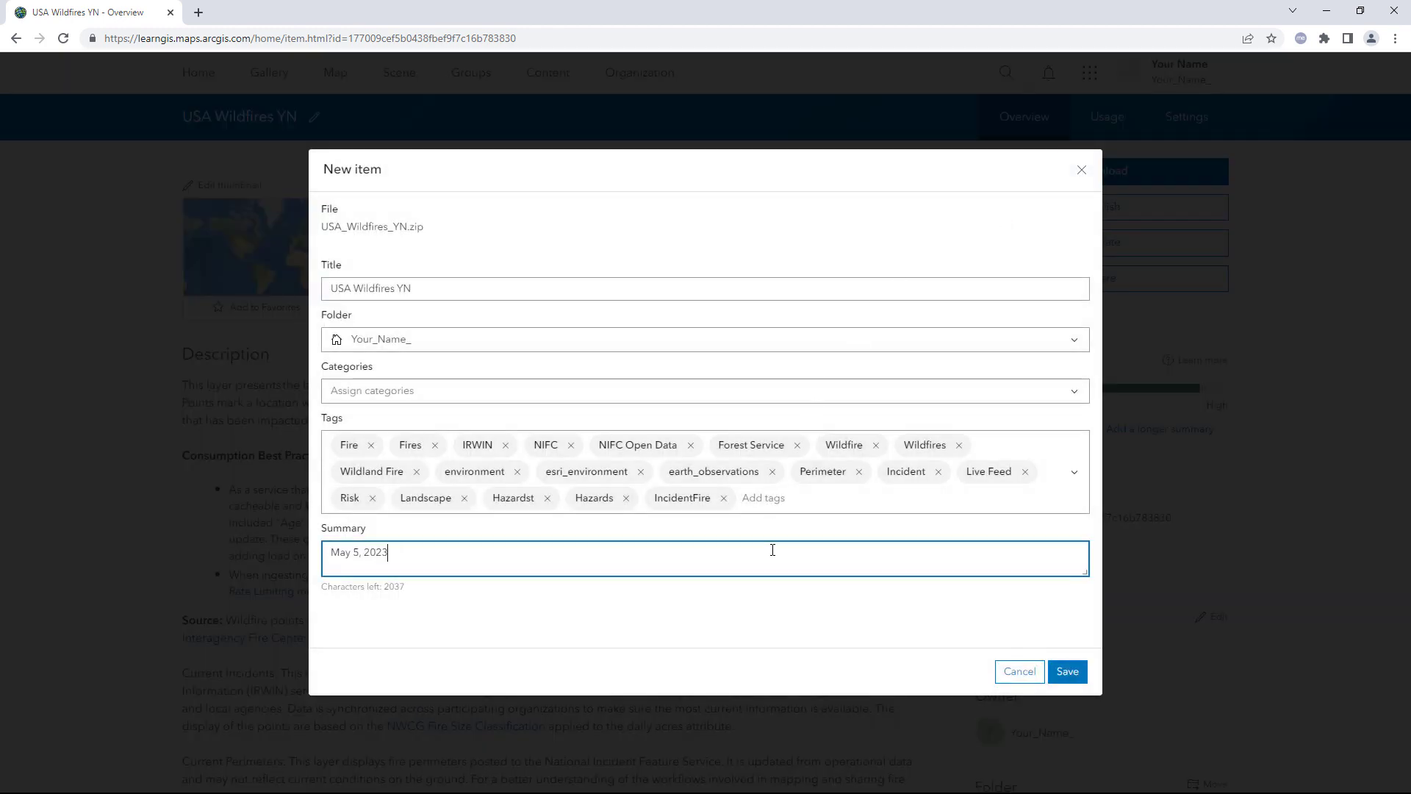
click(1065, 672)
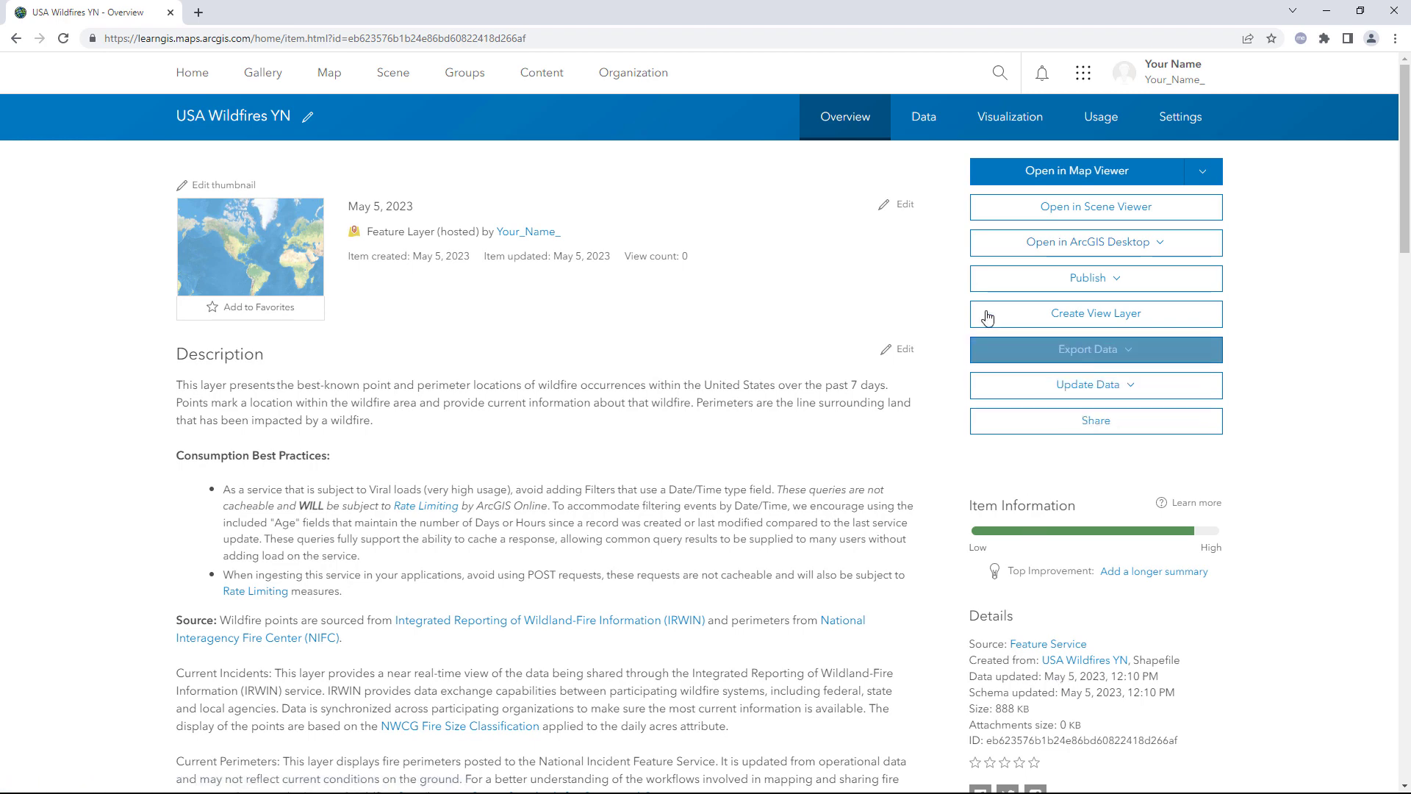
- In the Current_Perimeters data table, enter 'test comment' in the Mt Pisgah Fire Comments cell
click(928, 132)
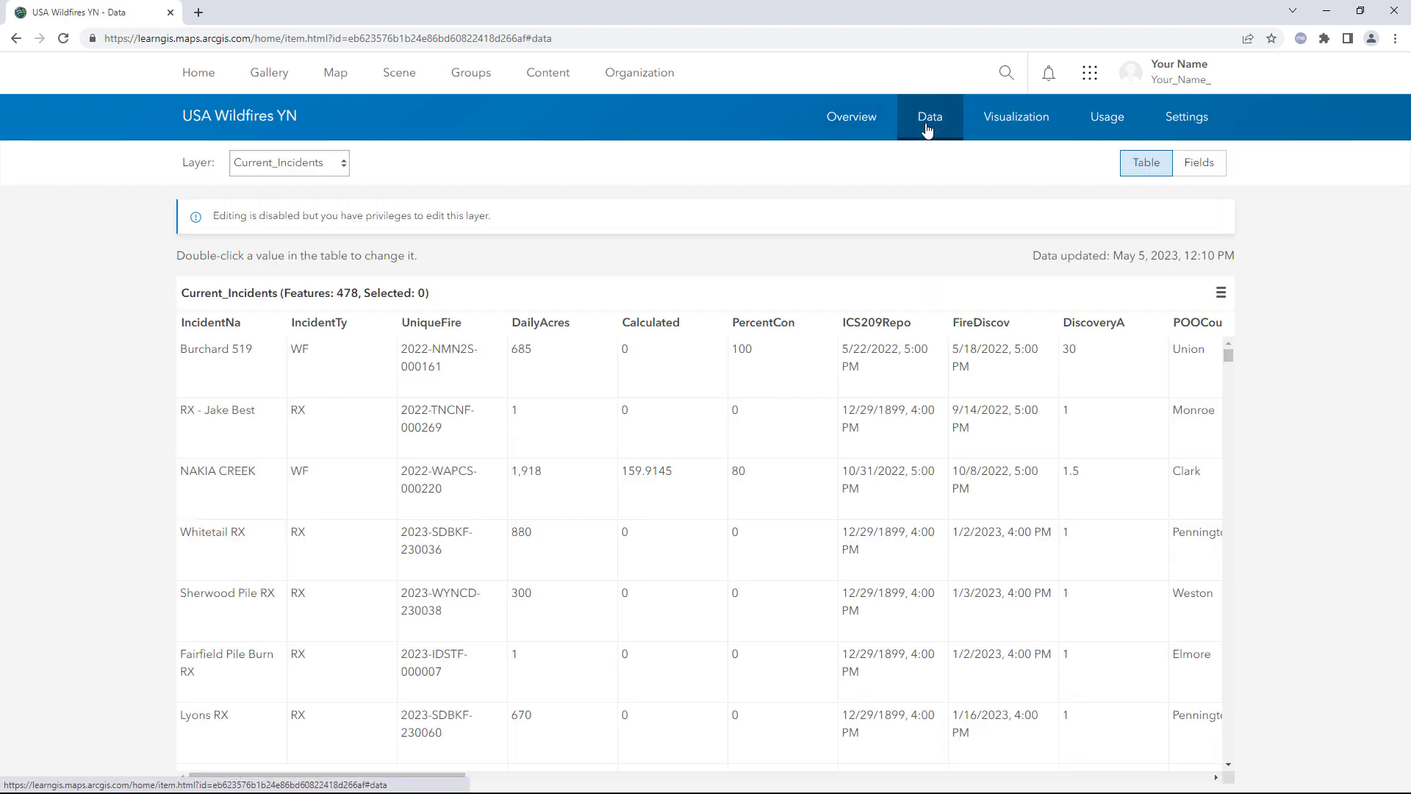
click(343, 166)
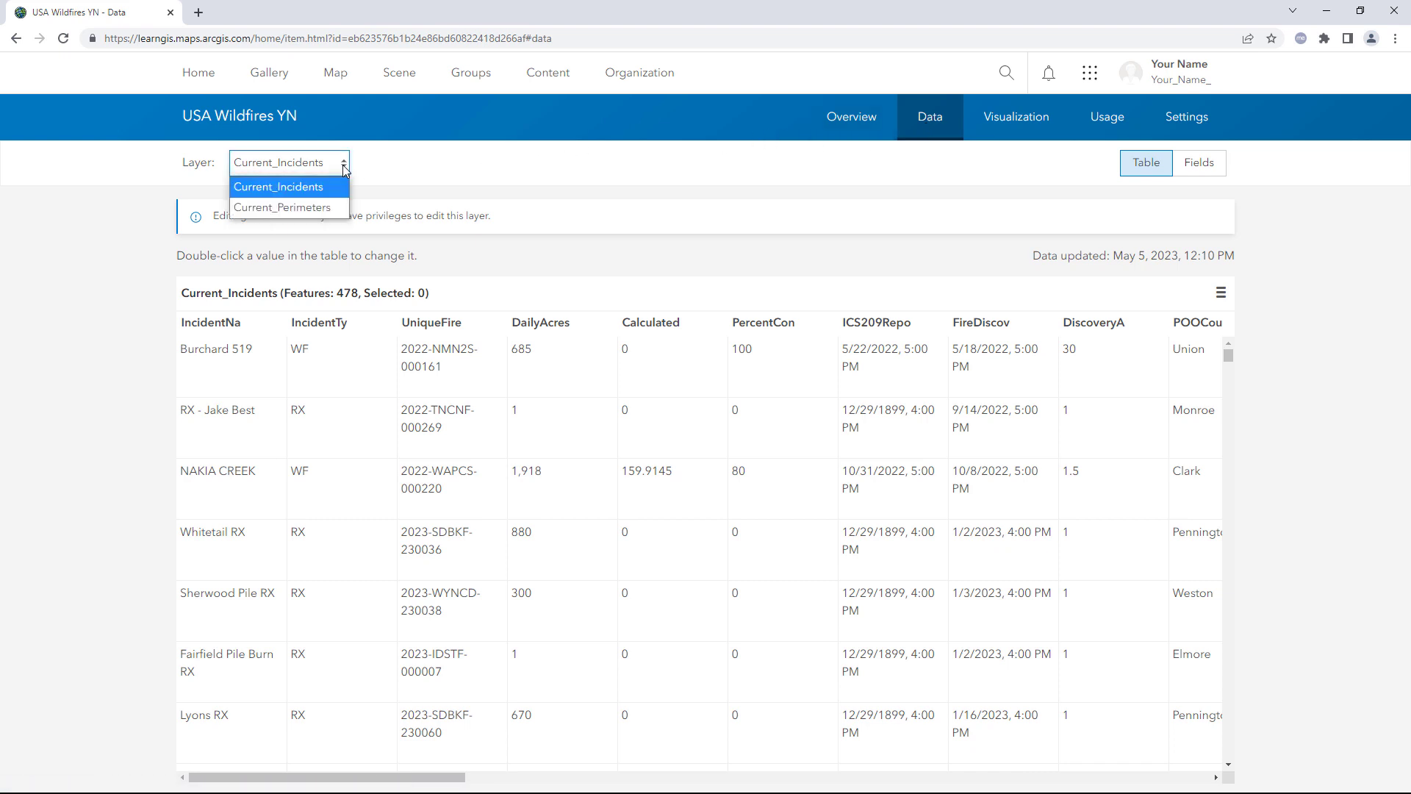
click(332, 209)
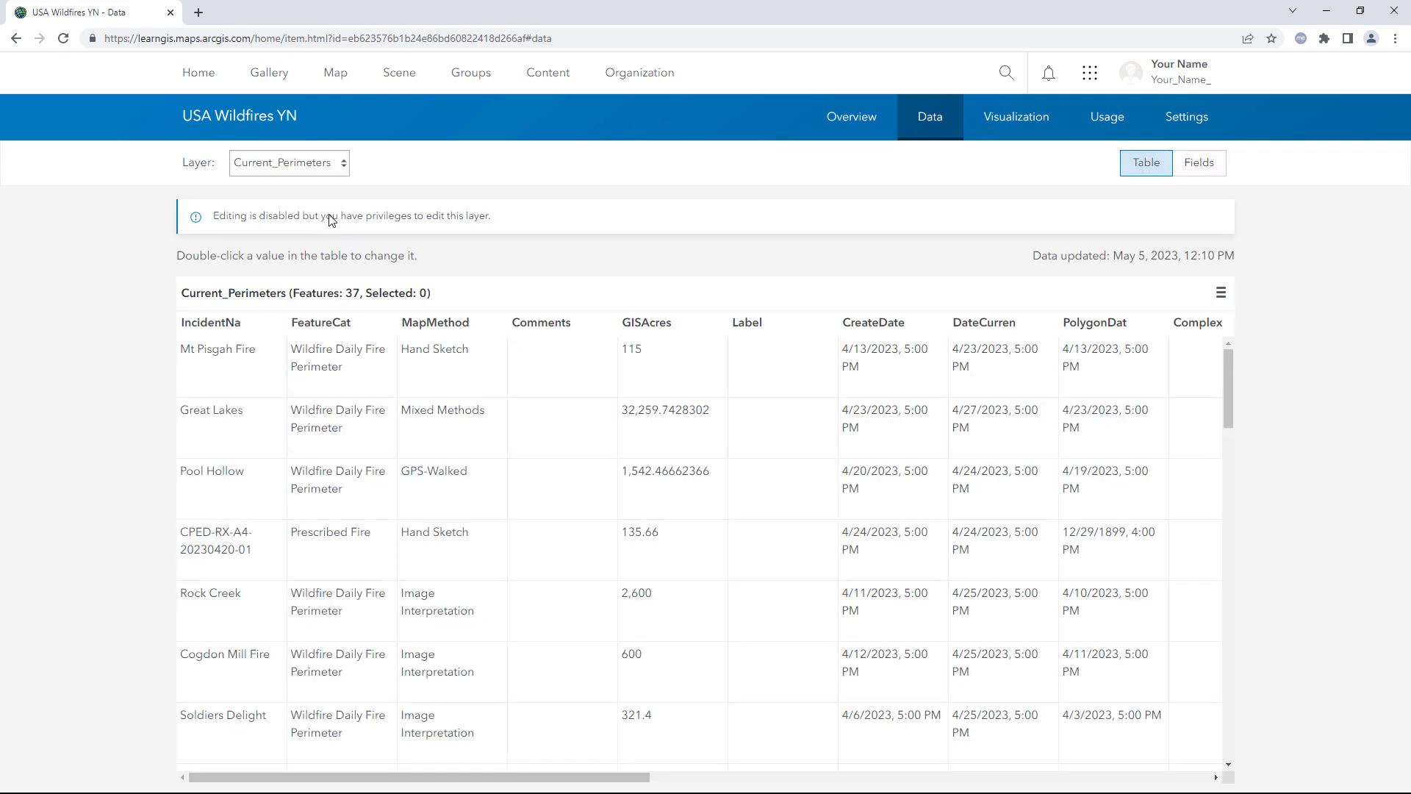
double_click(553, 350)
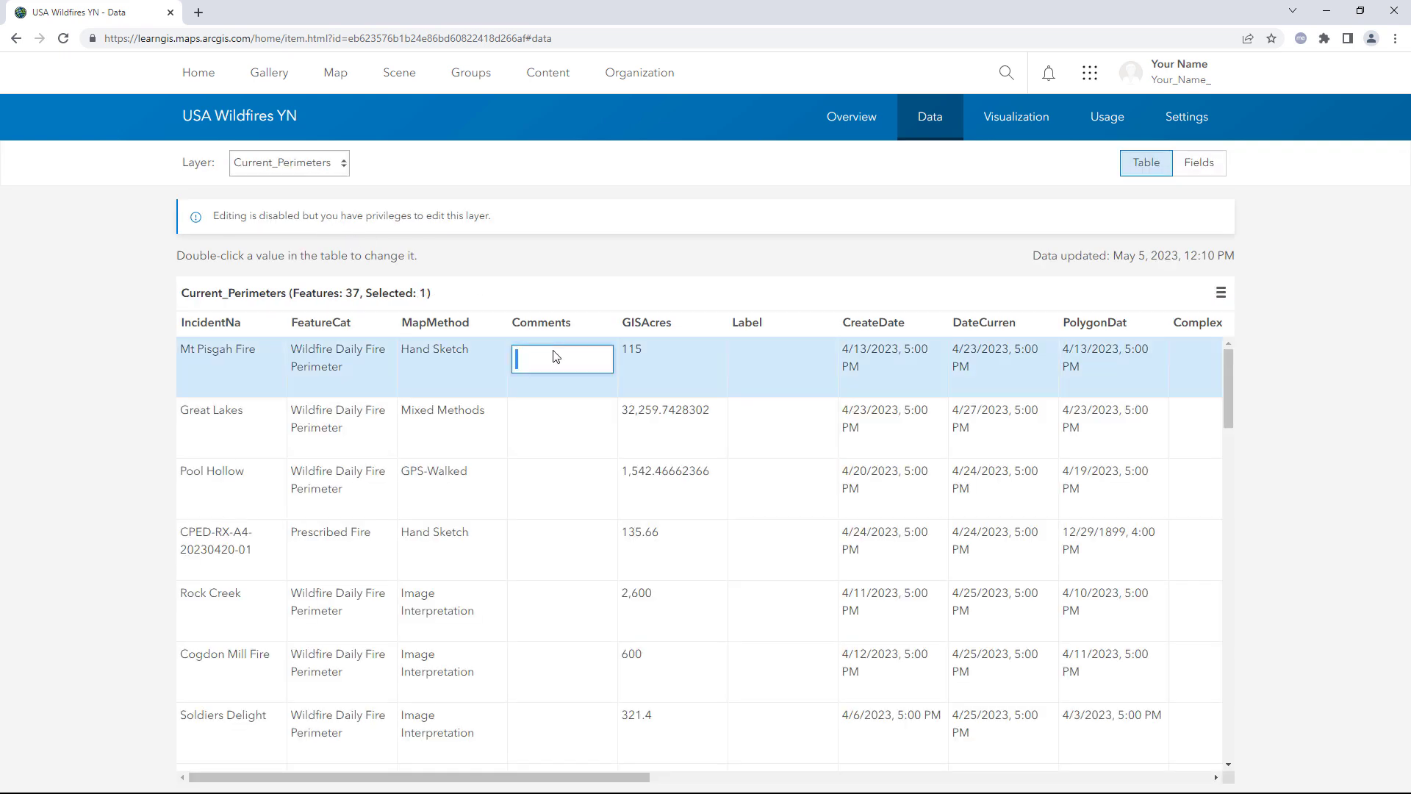
text(test comment)
key(Return)
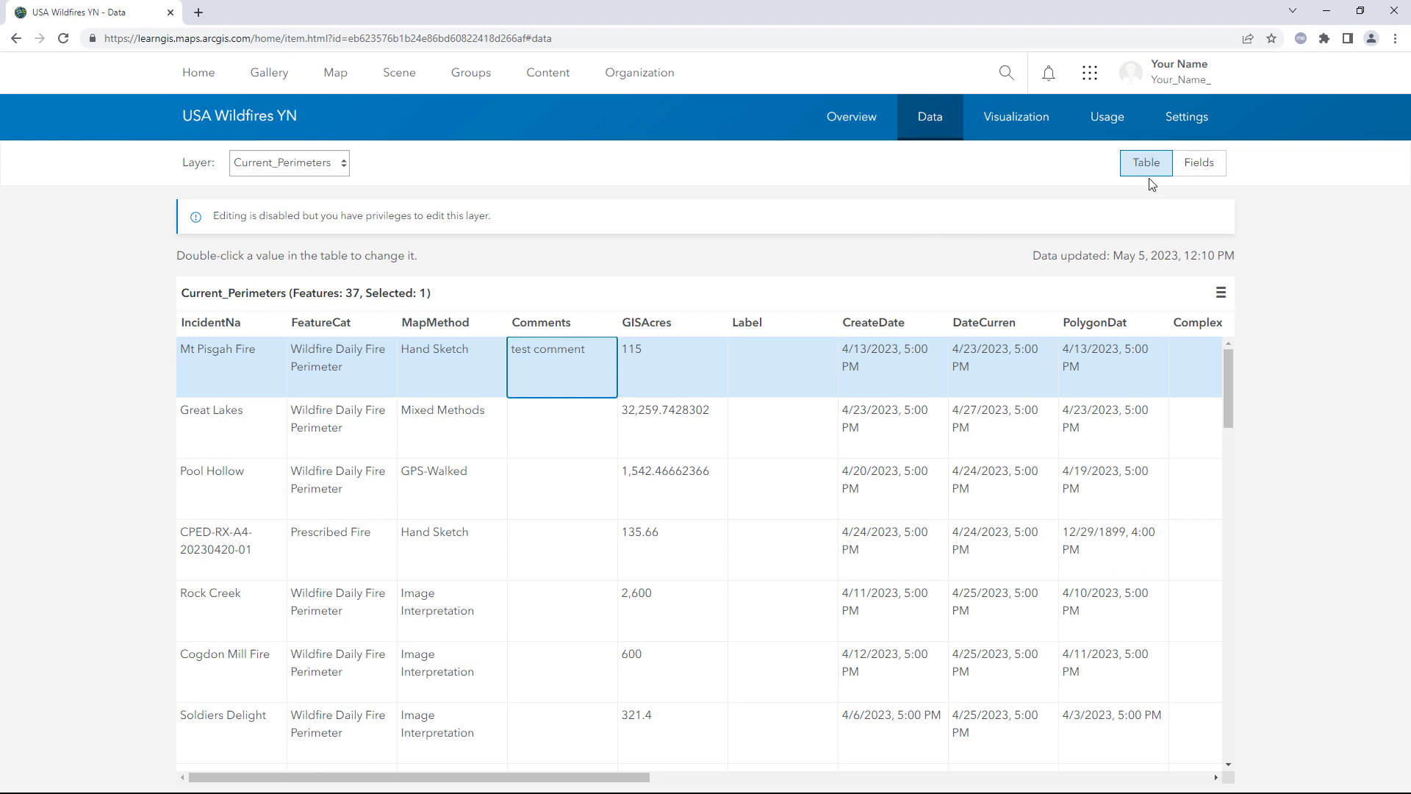
- In the layer's Fields list, change the IncidentNa display name to 'Incident Name' and save it
click(1187, 167)
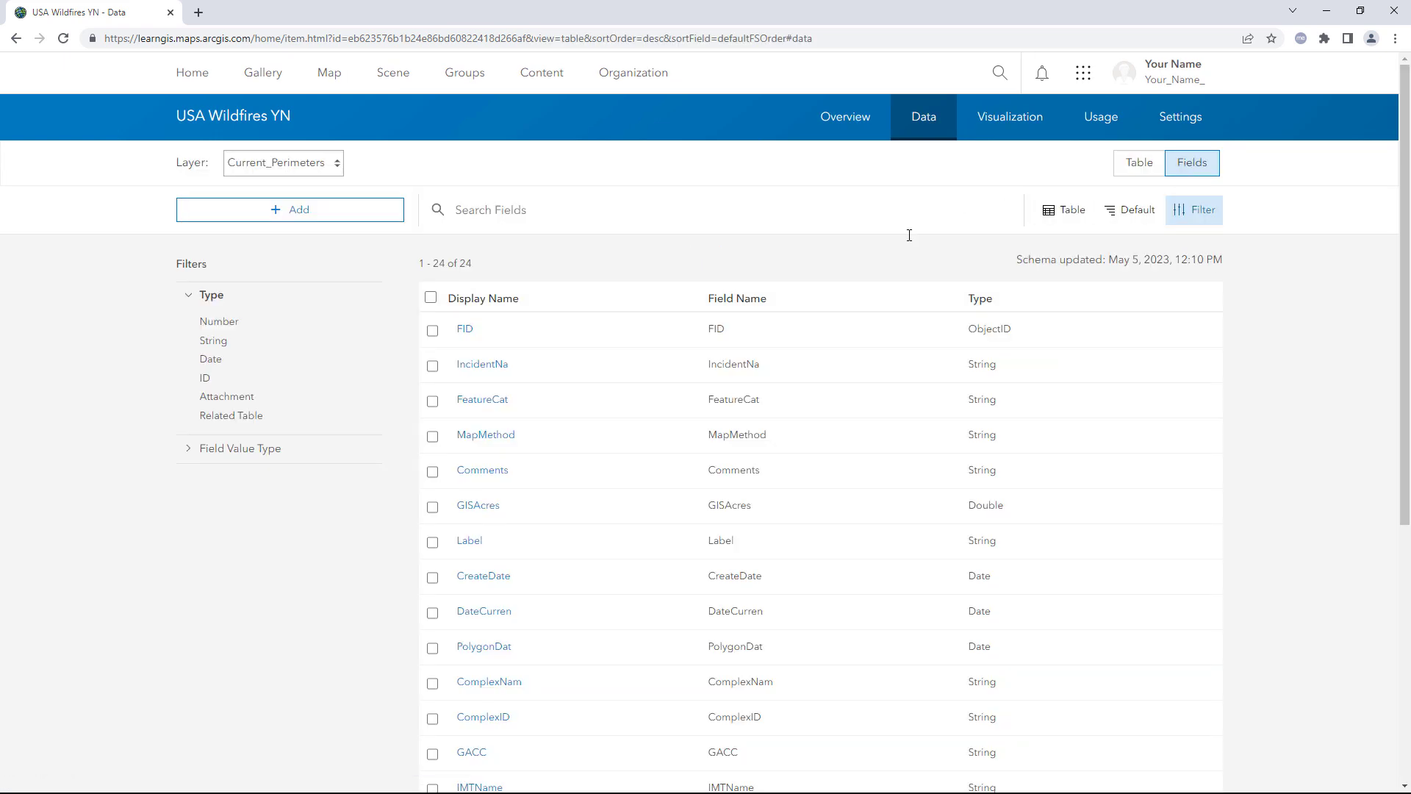
click(506, 370)
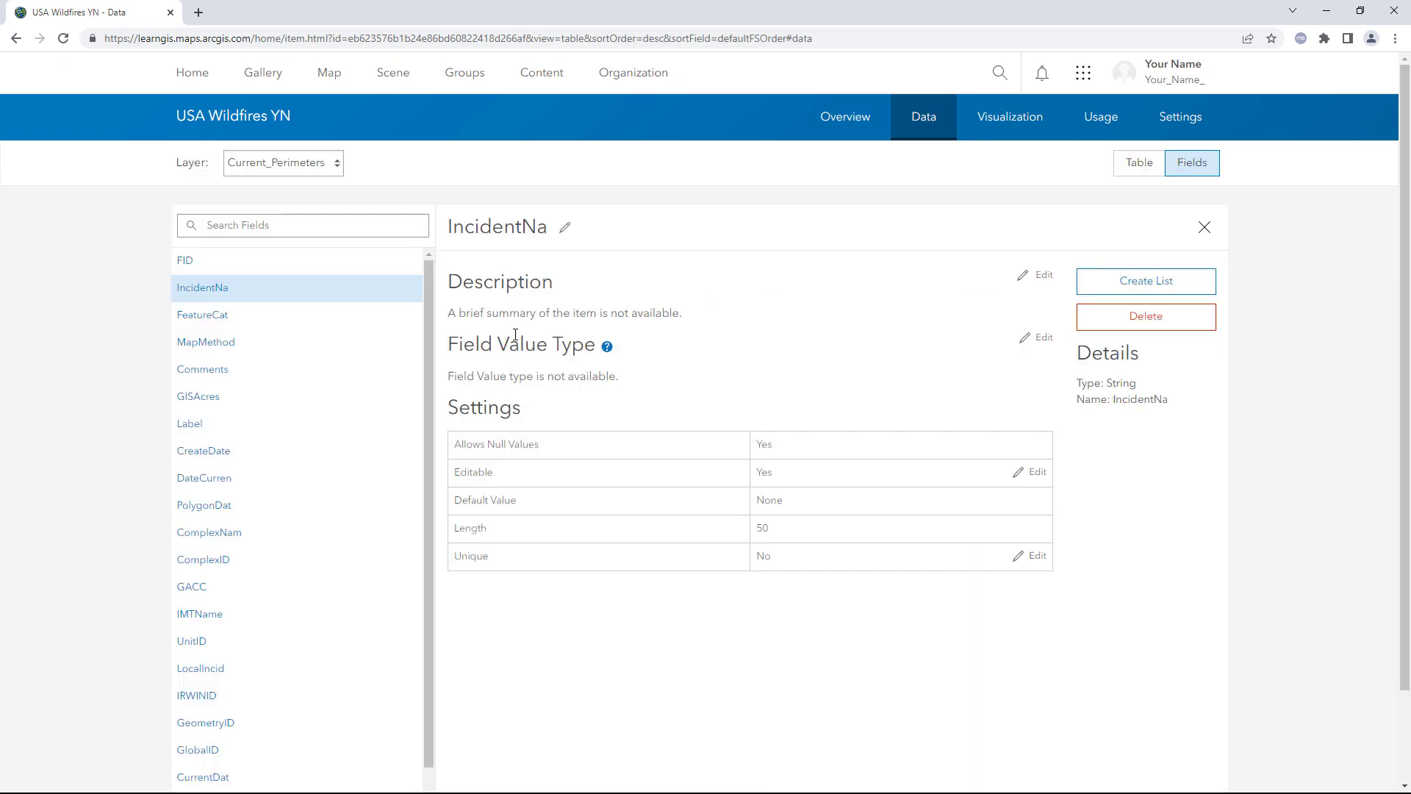
click(565, 231)
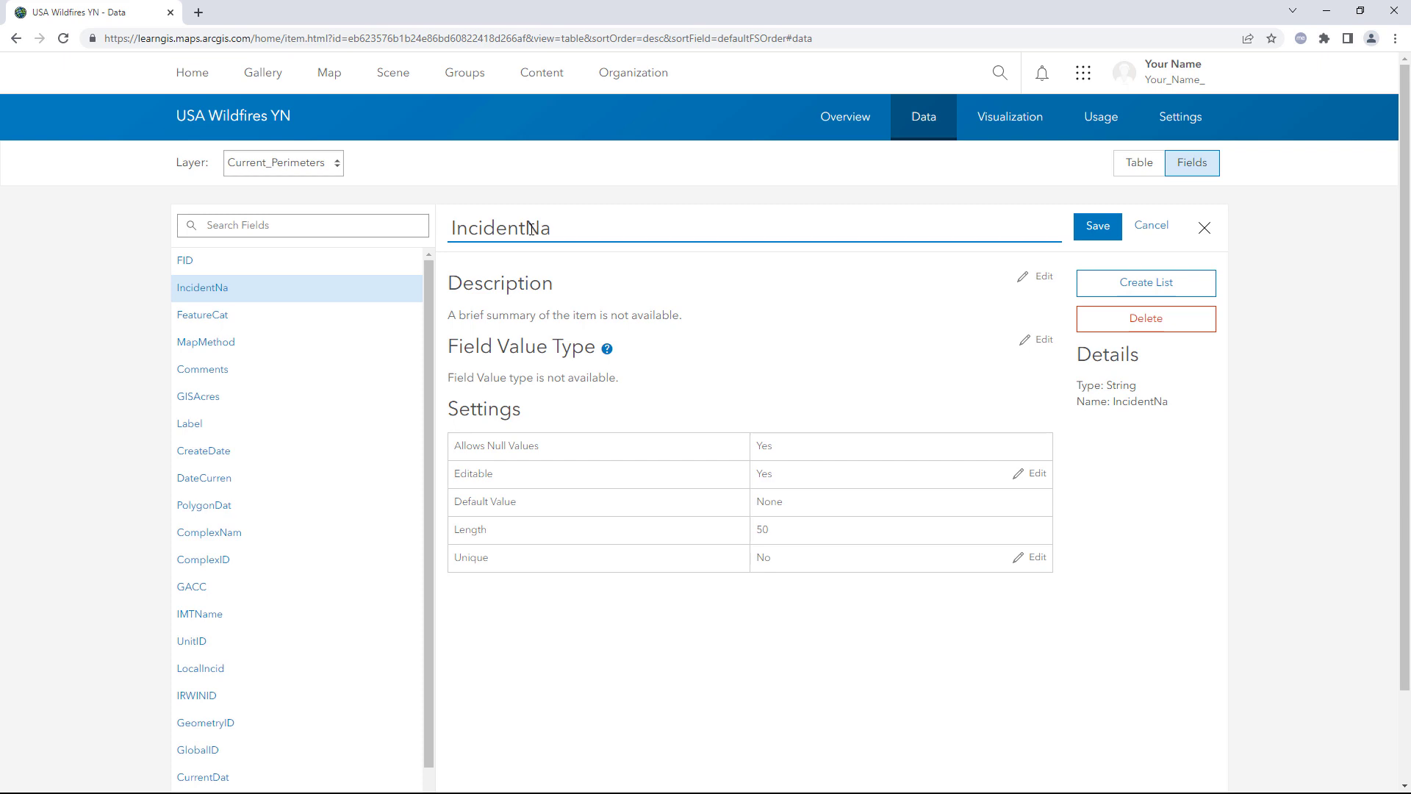
key(End)
text(me)
click(1092, 224)
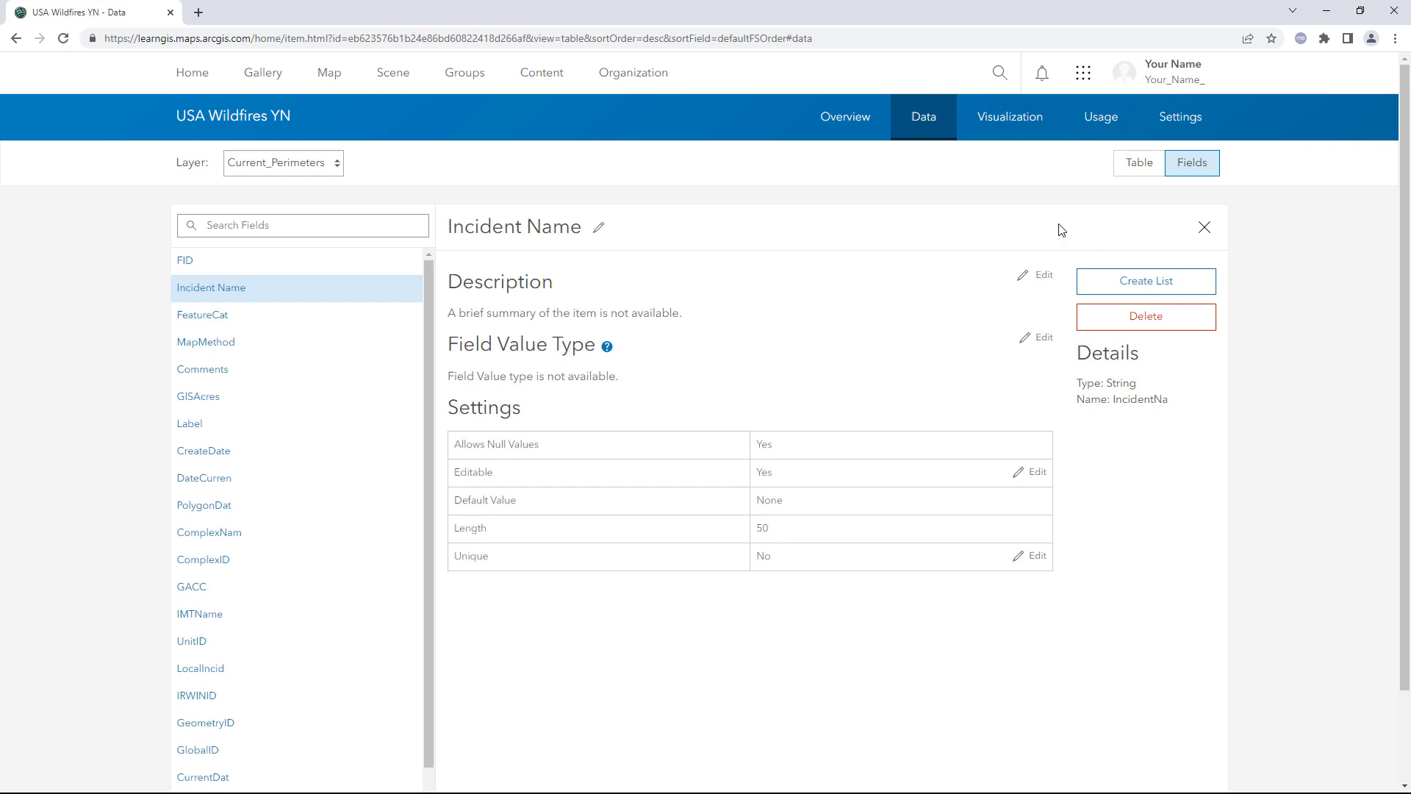
- In My Content, try deleting the USA Wildfires YN shapefile, cancel the warning, and deselect it
click(523, 77)
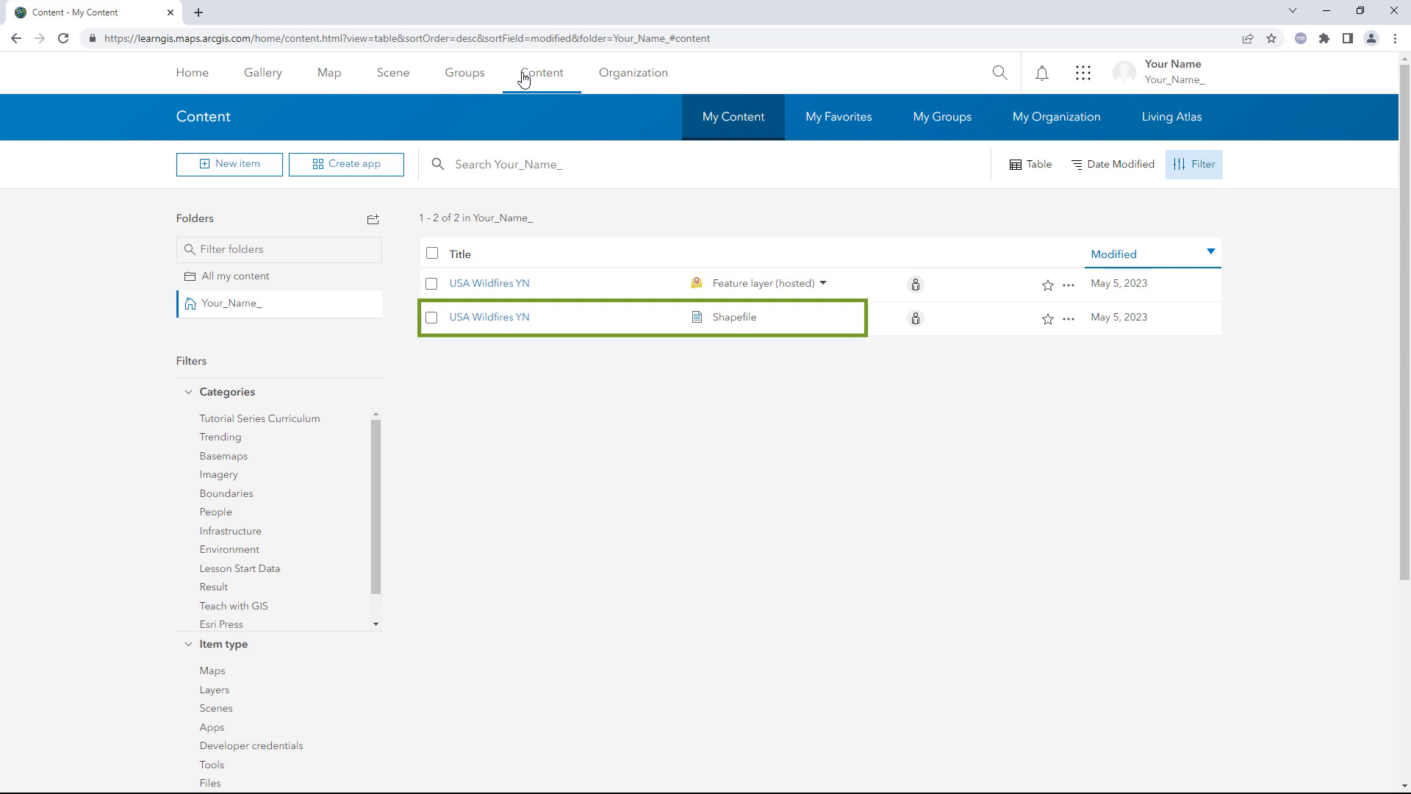
click(432, 318)
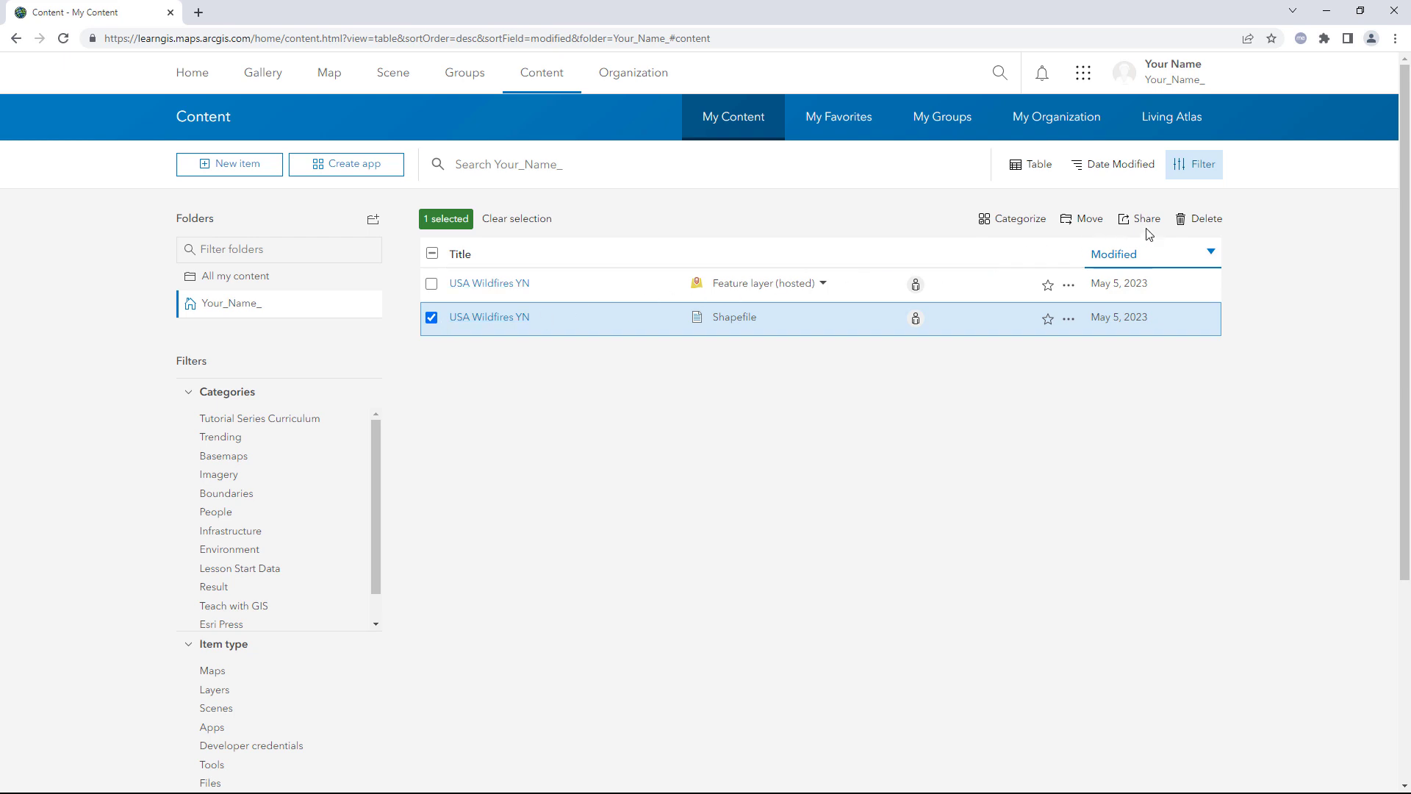
click(1202, 220)
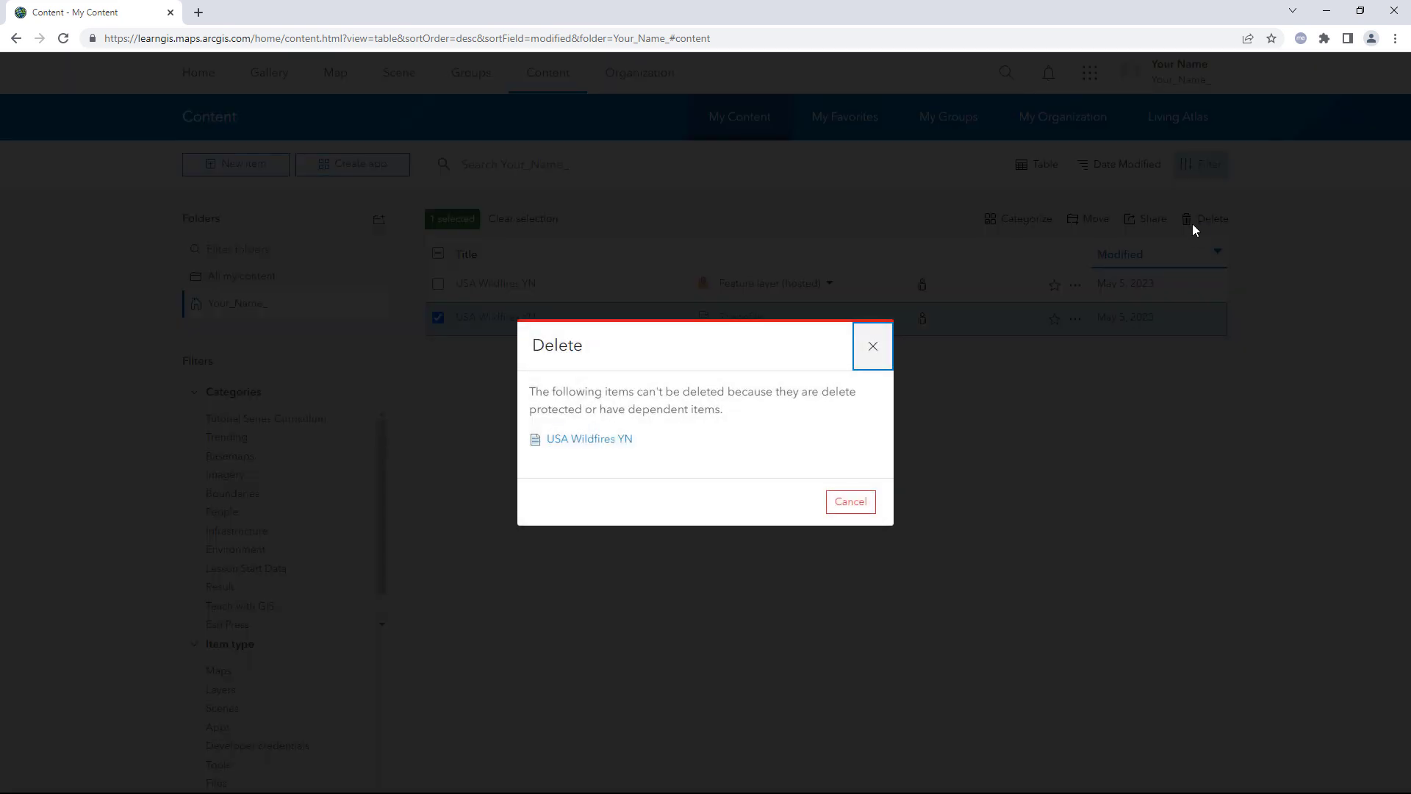
click(864, 501)
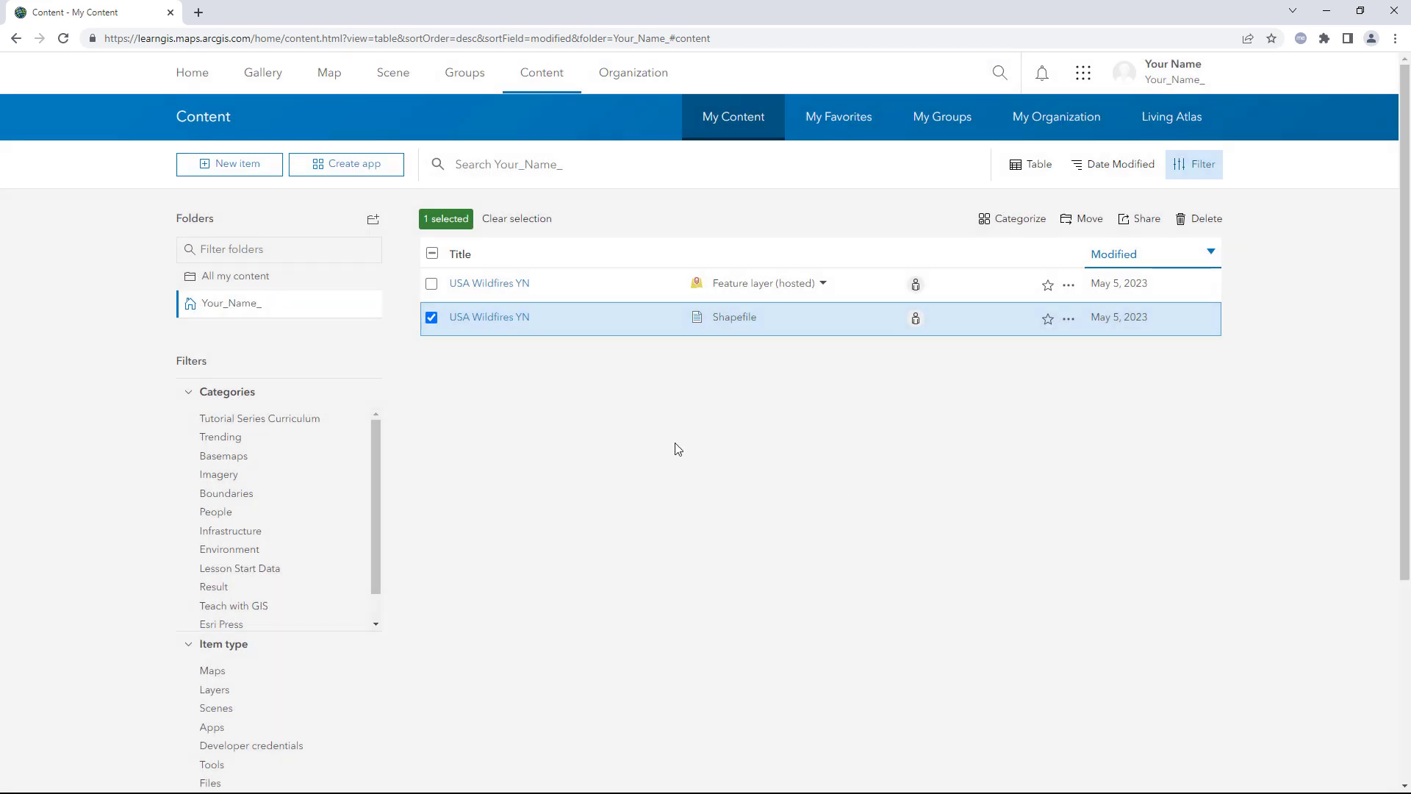
click(432, 318)
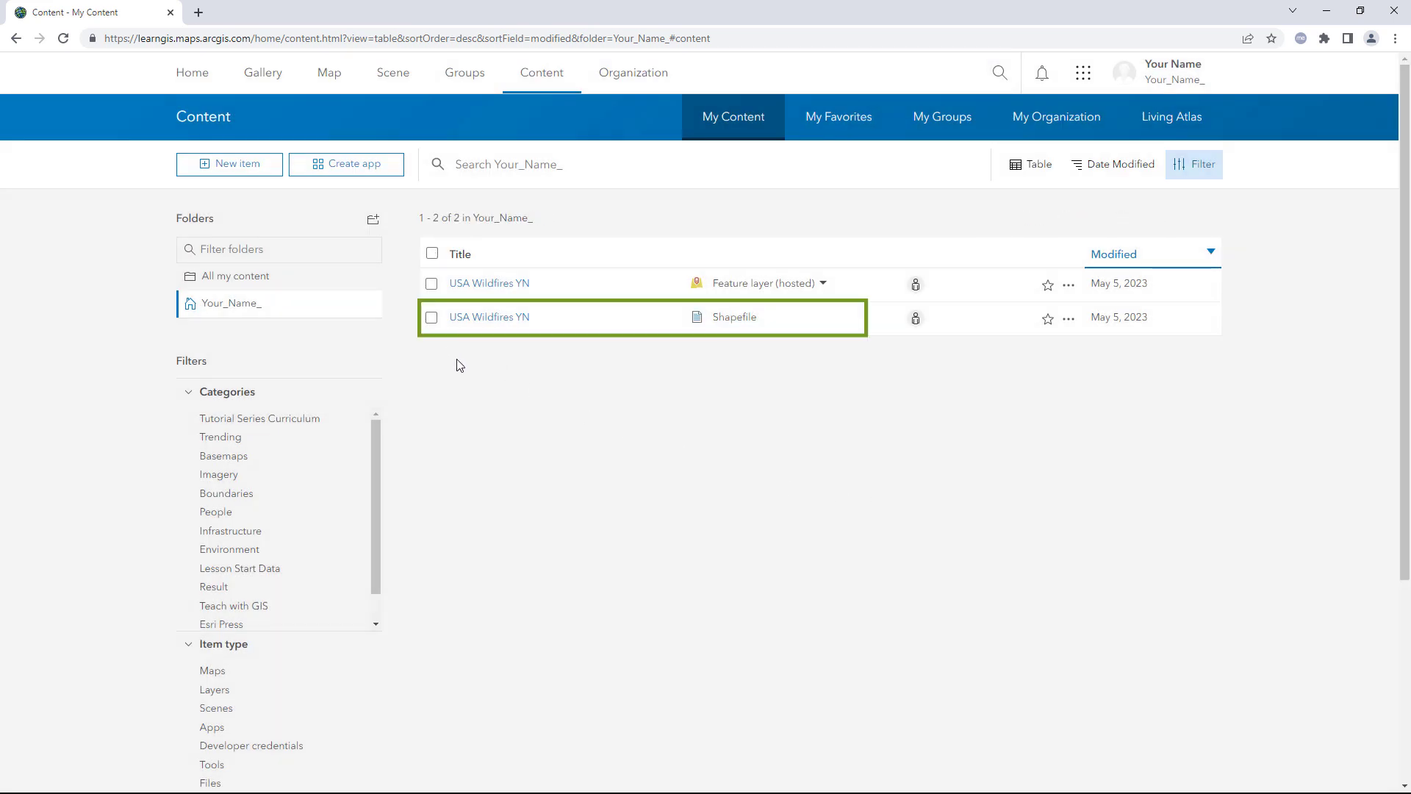